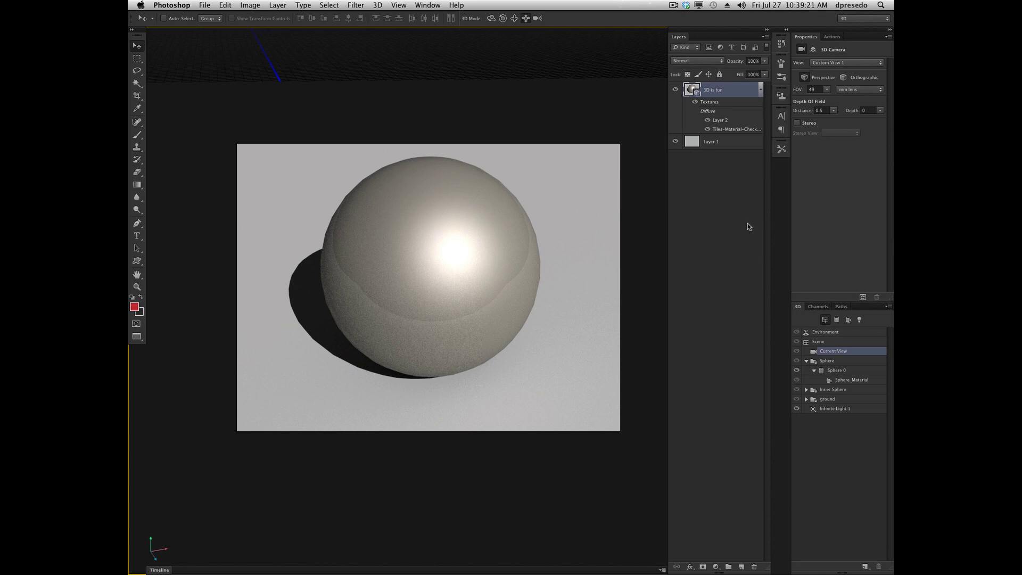
Select the sphere and display Sphere_Material's settings: Shine 38%, Reflection 8%, Bump 10%
left_click(424, 240)
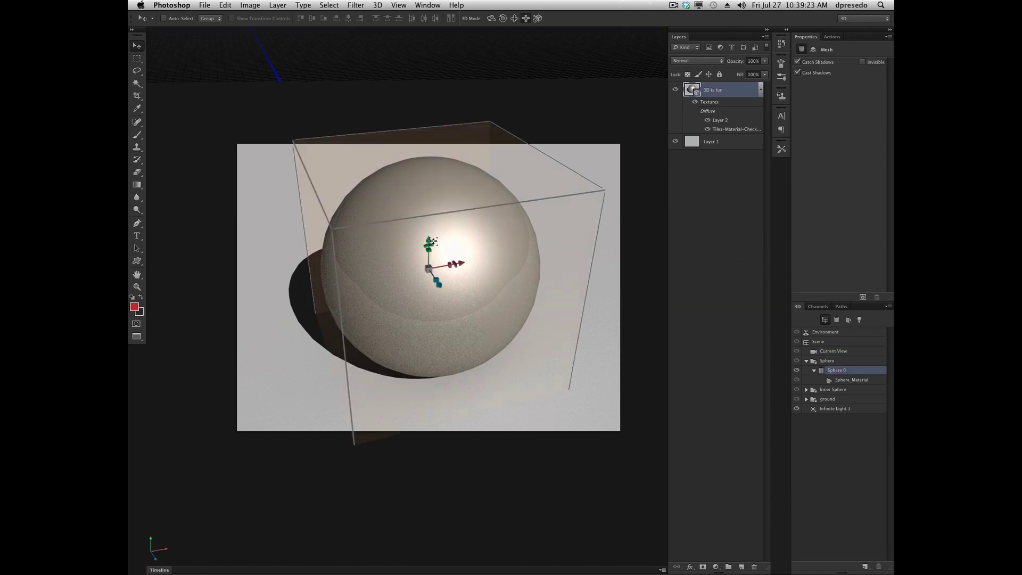
left_click(433, 241)
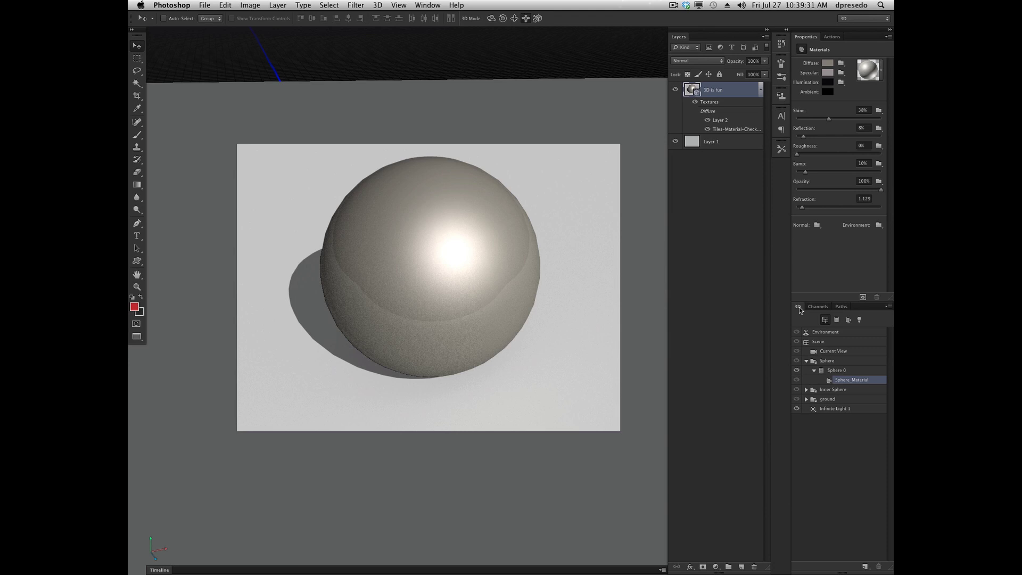
left_click(843, 373)
left_click(846, 380)
left_click(467, 242)
Lower the sphere material's Shine to 15%
mouse_move(829, 119)
left_mouse_down()
mouse_move(817, 119)
mouse_move(849, 117)
mouse_move(826, 119)
left_mouse_up()
left_click(828, 73)
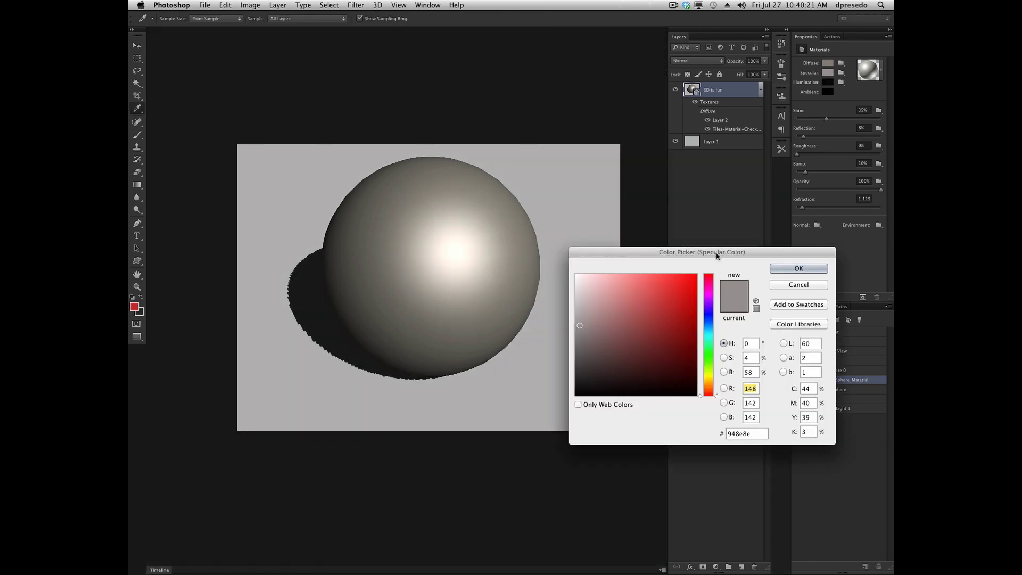
left_click(827, 73)
left_click(785, 284)
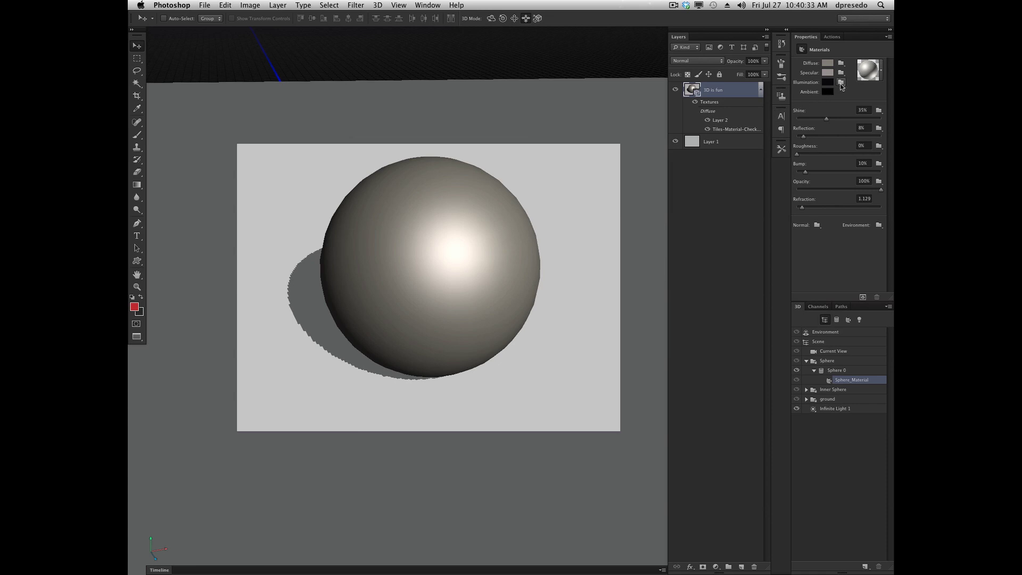
left_click(828, 83)
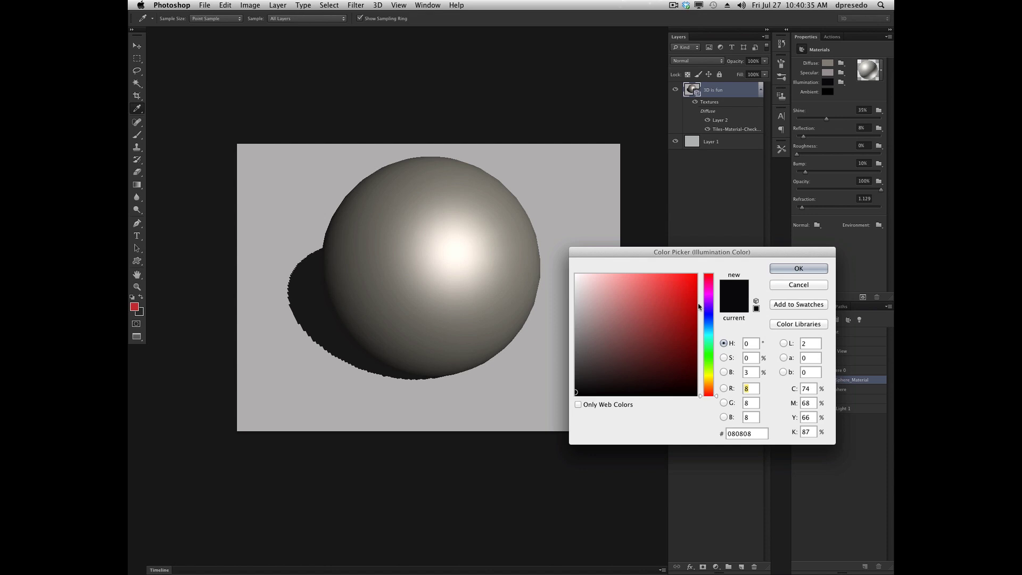
left_click(696, 274)
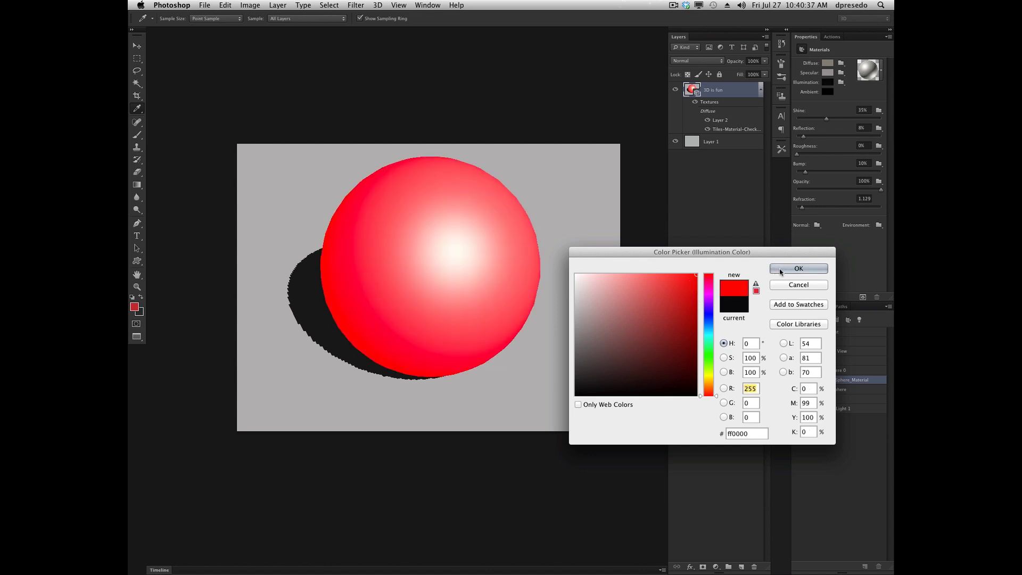
left_click(780, 270)
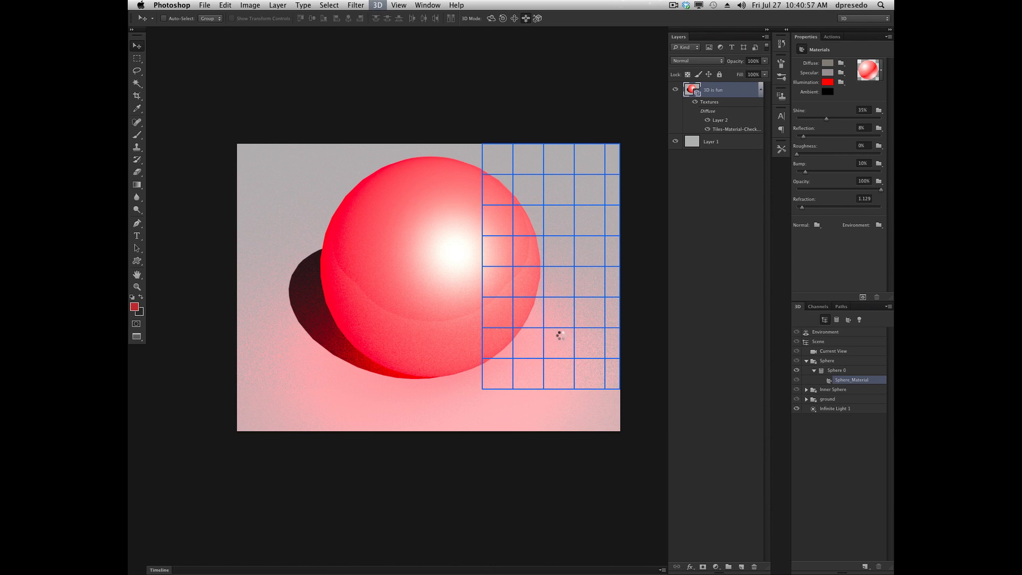
left_click(560, 335)
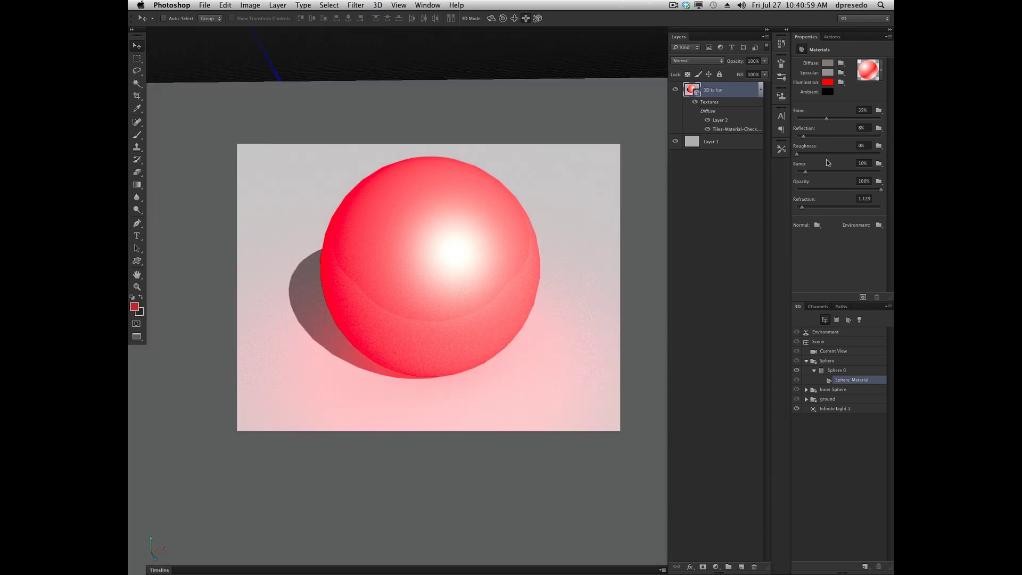
left_click(827, 84)
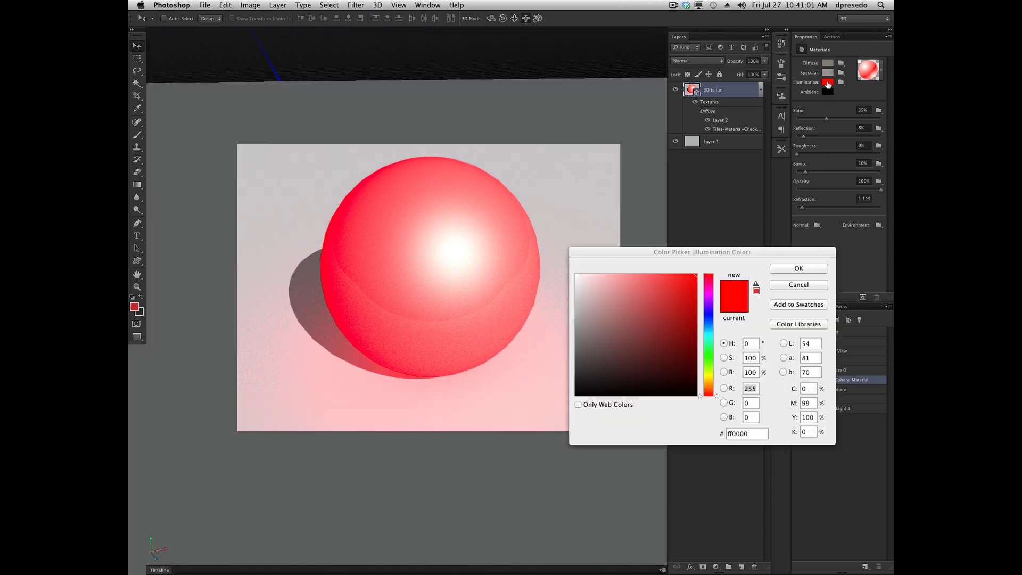
left_click(576, 395)
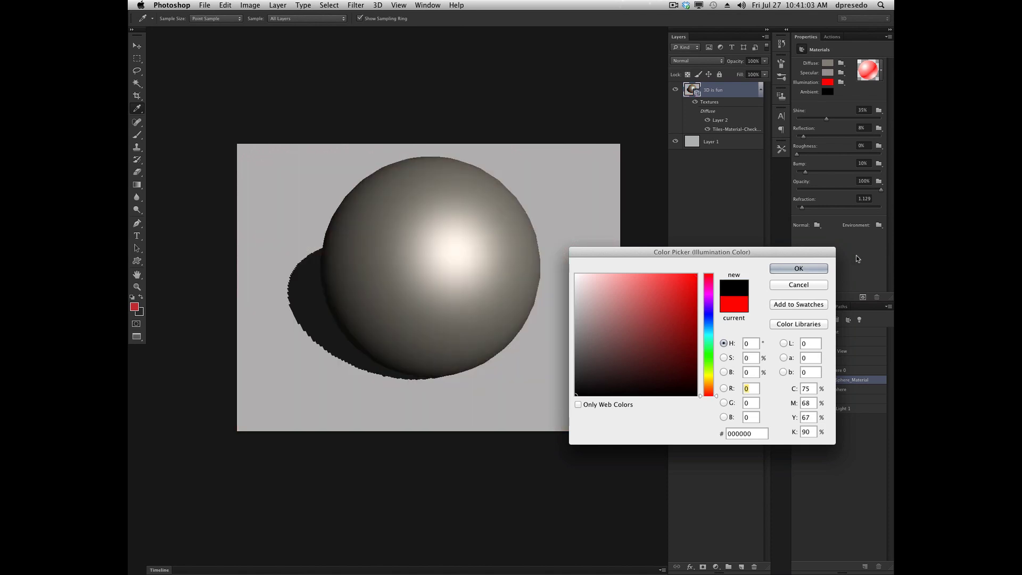
left_click(799, 269)
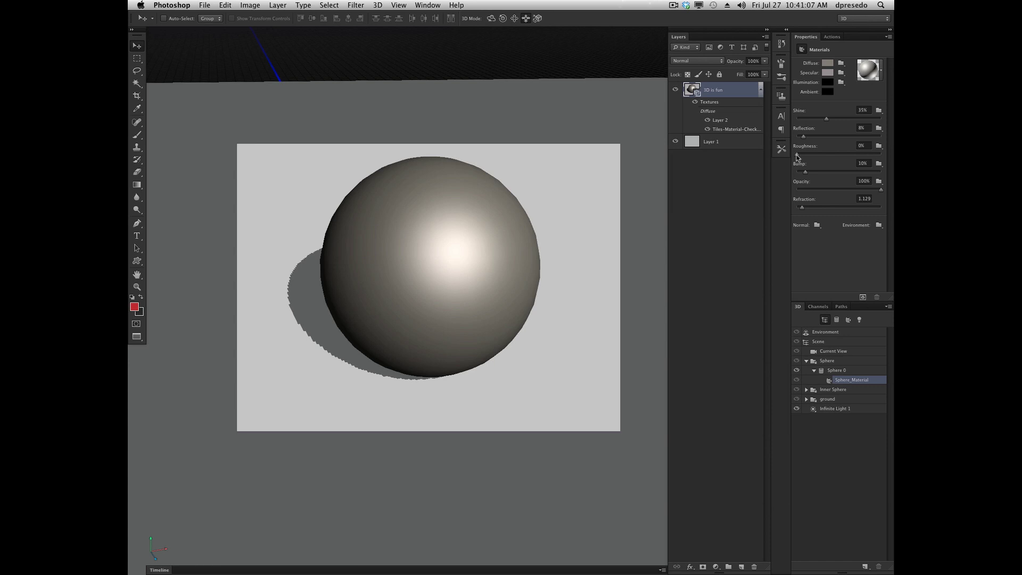
Raise the sphere's Roughness to 11% and Reflection to 30%
left_click_drag(797, 156, 824, 155)
left_click_drag(804, 137, 830, 136)
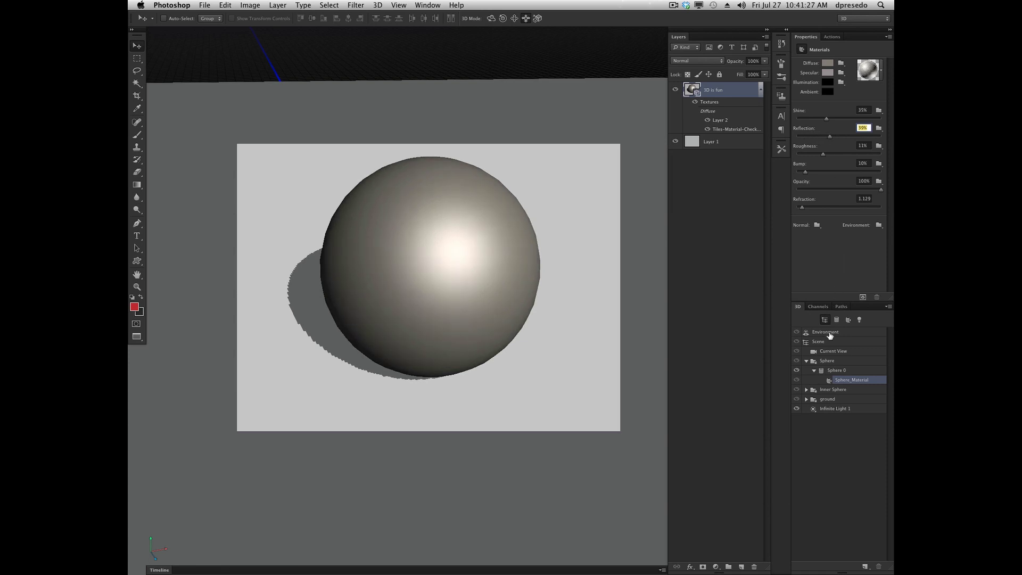
Load sold.png from the Desktop as the environment light texture and raise sphere reflection toward 95%
left_click(829, 333)
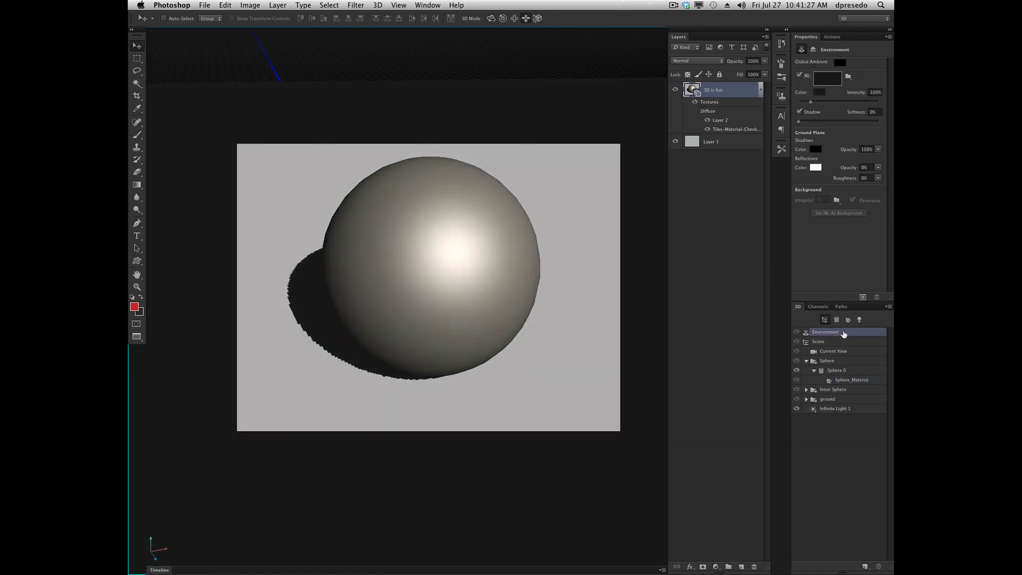
left_click(848, 76)
left_click(859, 91)
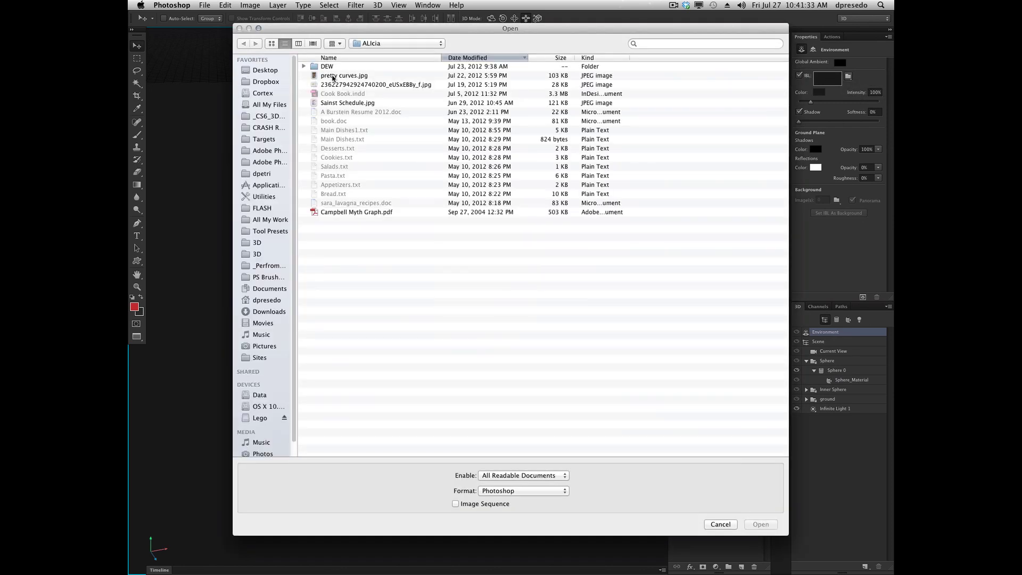
left_click(264, 71)
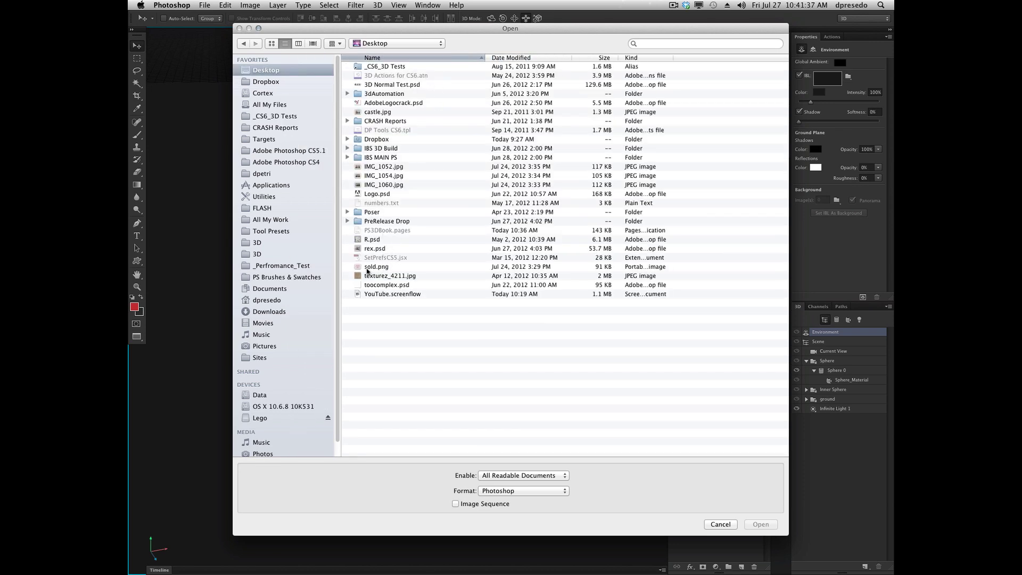
double_click(360, 268)
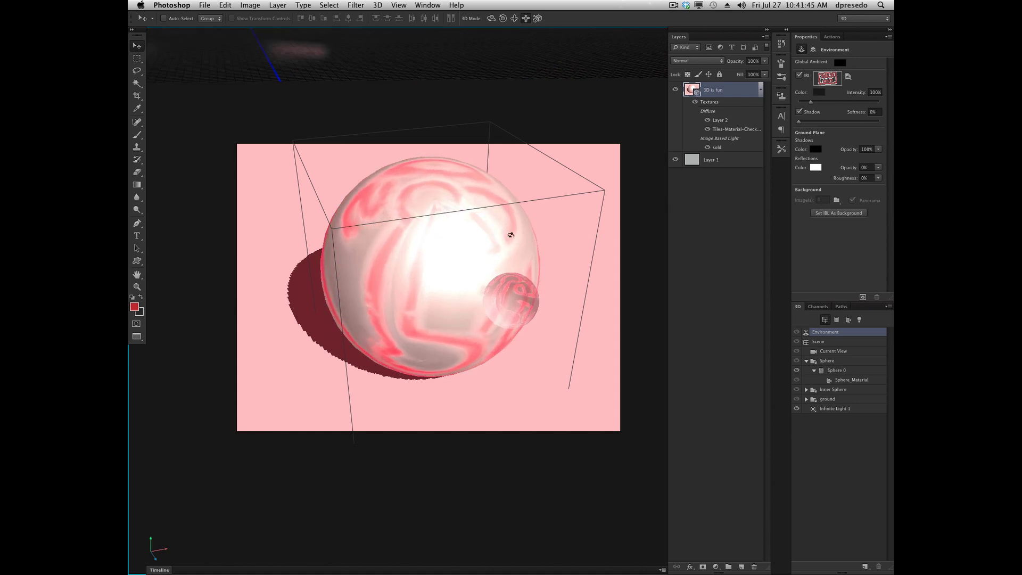
left_click(442, 235)
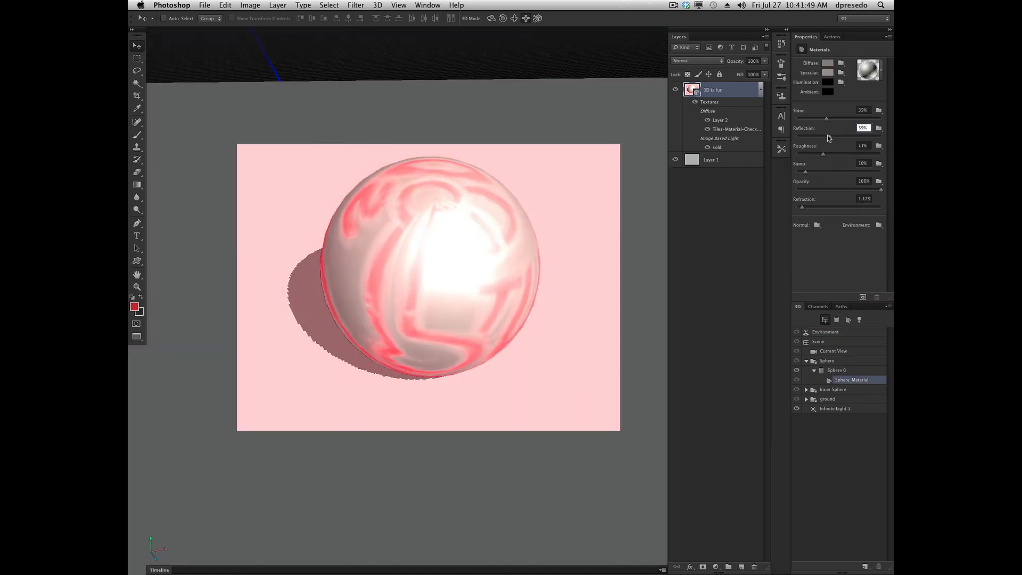
left_click_drag(831, 140, 752, 138)
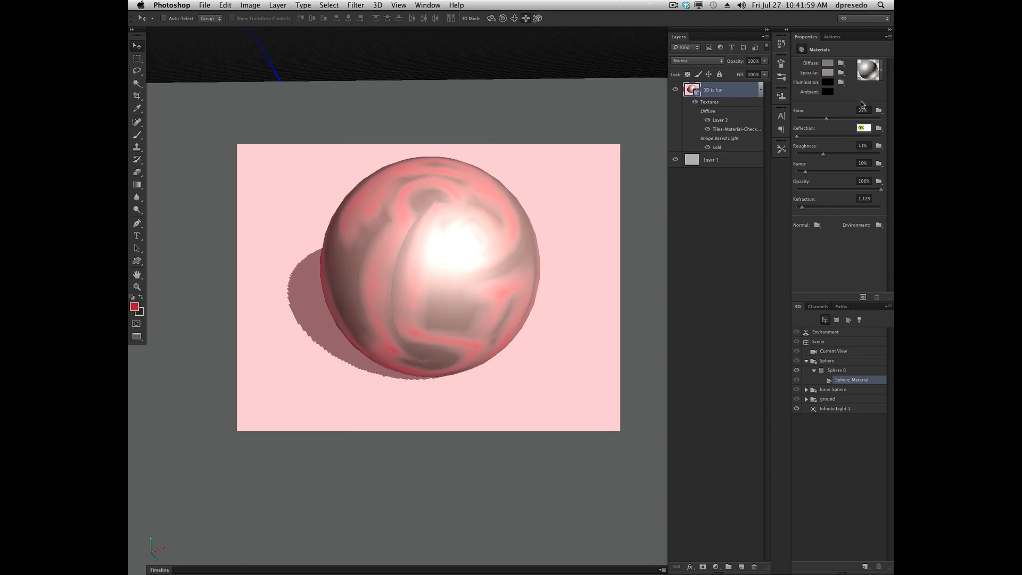
Remove the environment's image-based light texture and return to the sphere's material settings
left_click(820, 332)
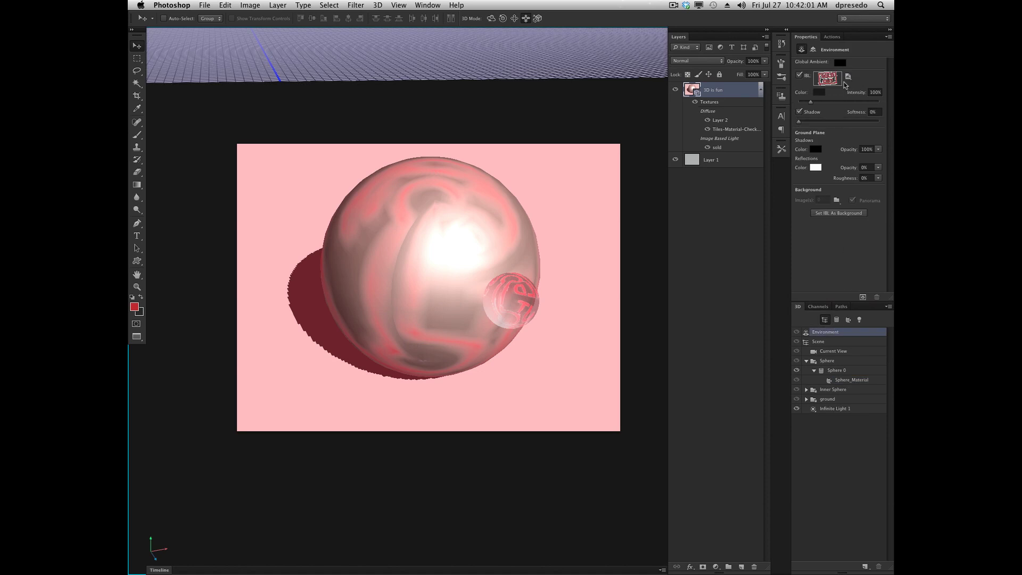
left_click(848, 77)
left_click(858, 103)
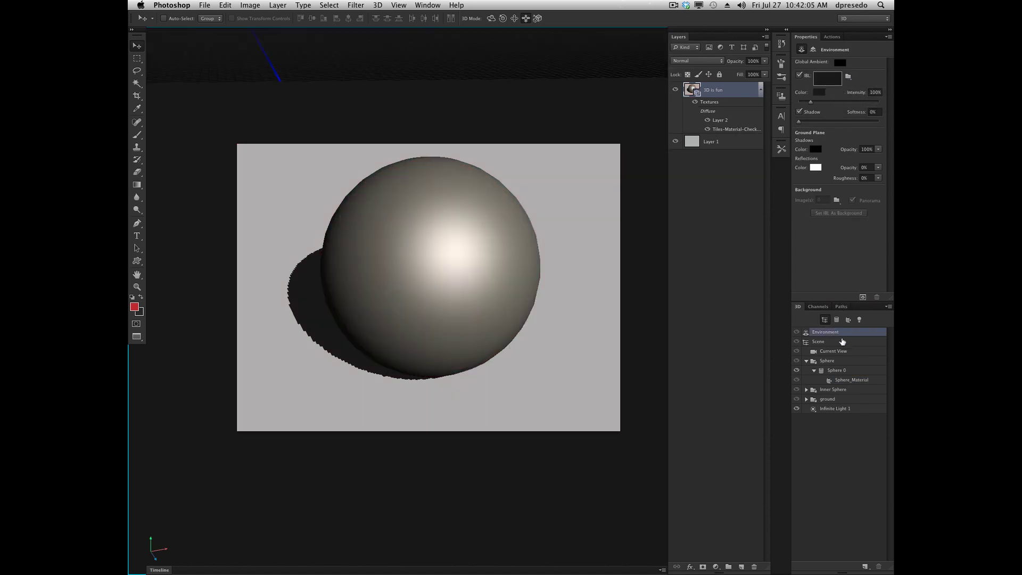
left_click(846, 380)
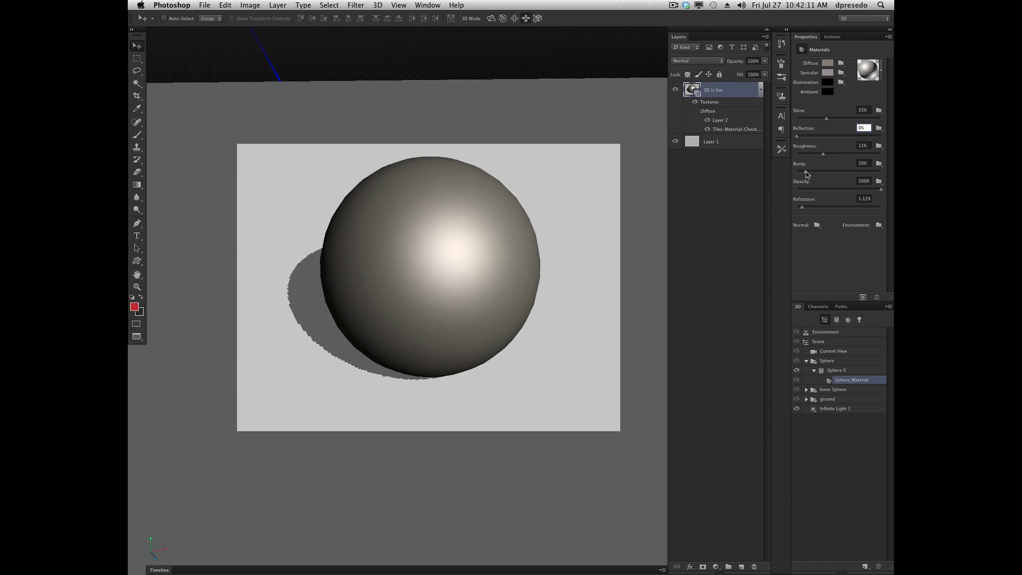
Set Bump to 48% and load the sold image as the bump texture
left_click(807, 171)
left_click_drag(806, 172, 846, 173)
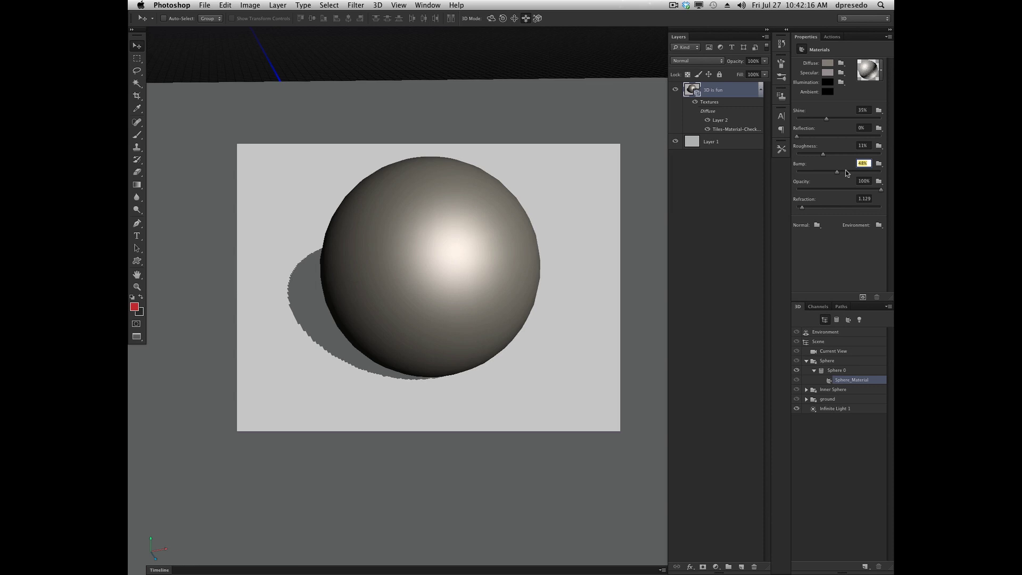
left_click(880, 166)
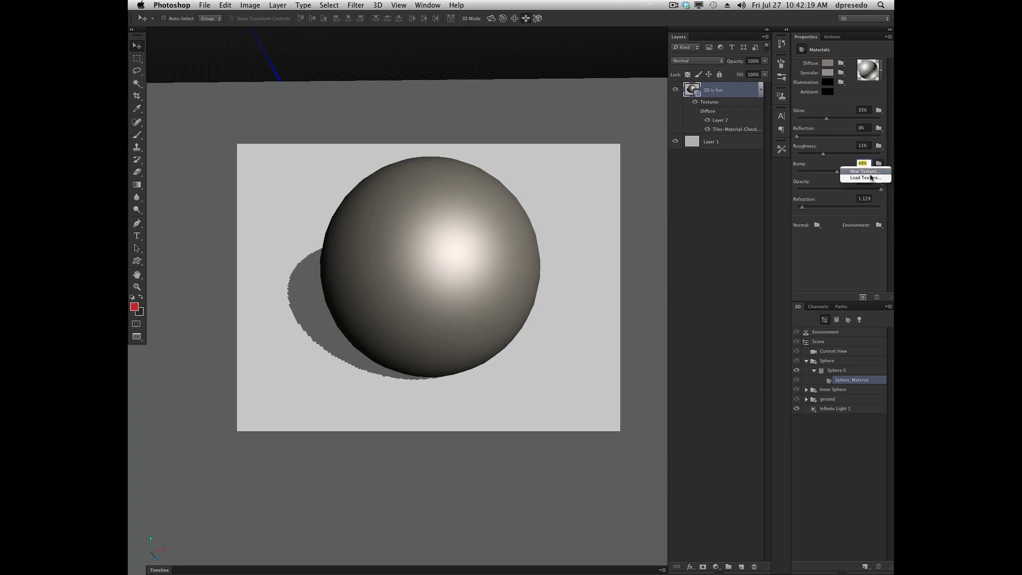
left_click(864, 176)
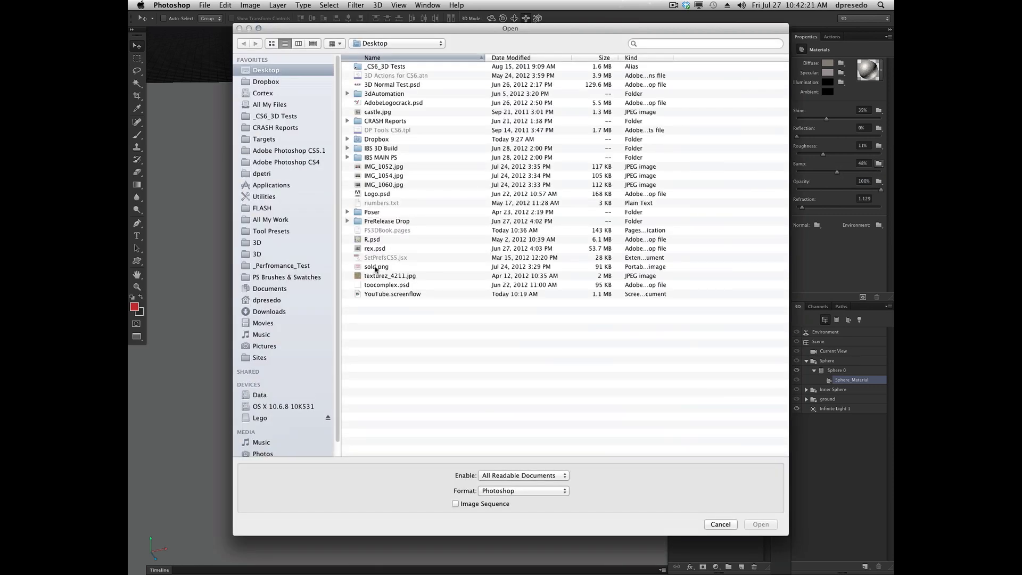
double_click(376, 268)
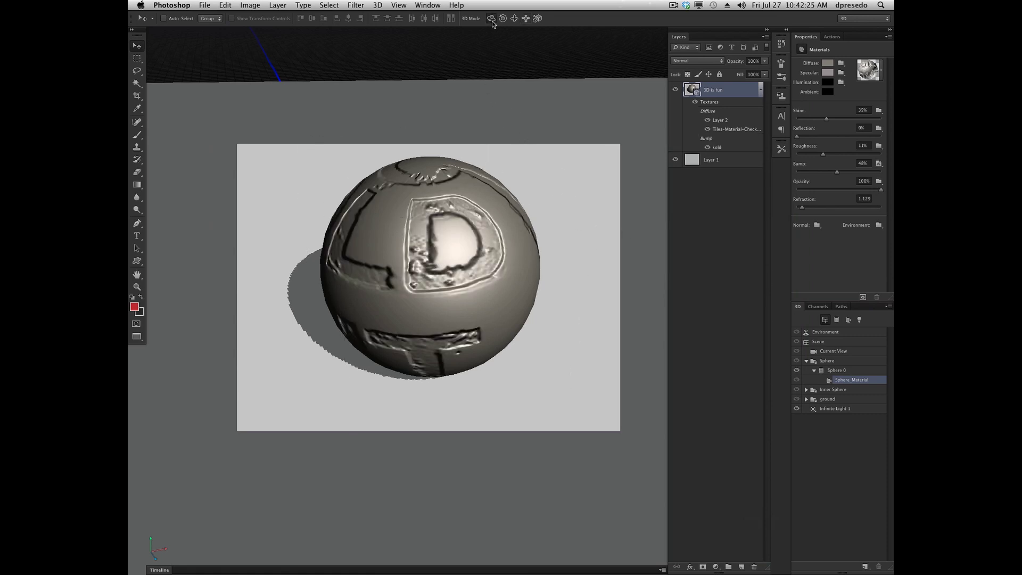
Orbit the camera around the embossed sphere
left_click(448, 230)
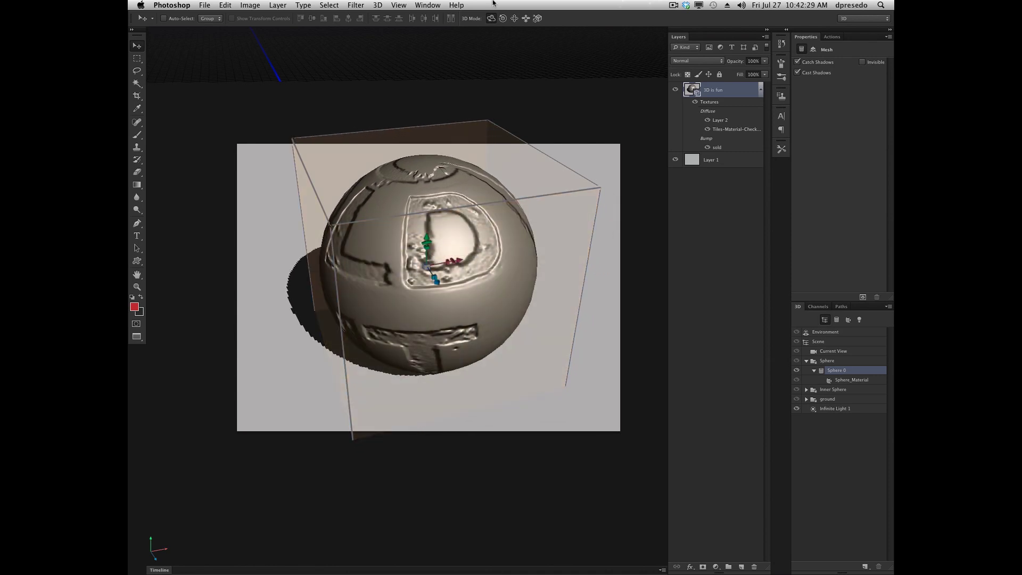
left_click(494, 63)
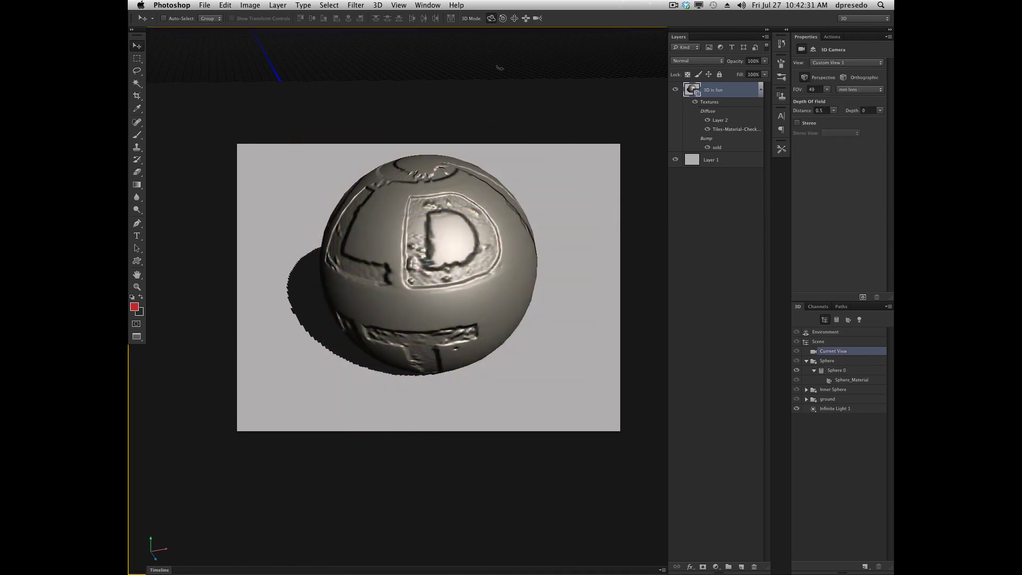
left_click_drag(499, 67, 537, 114)
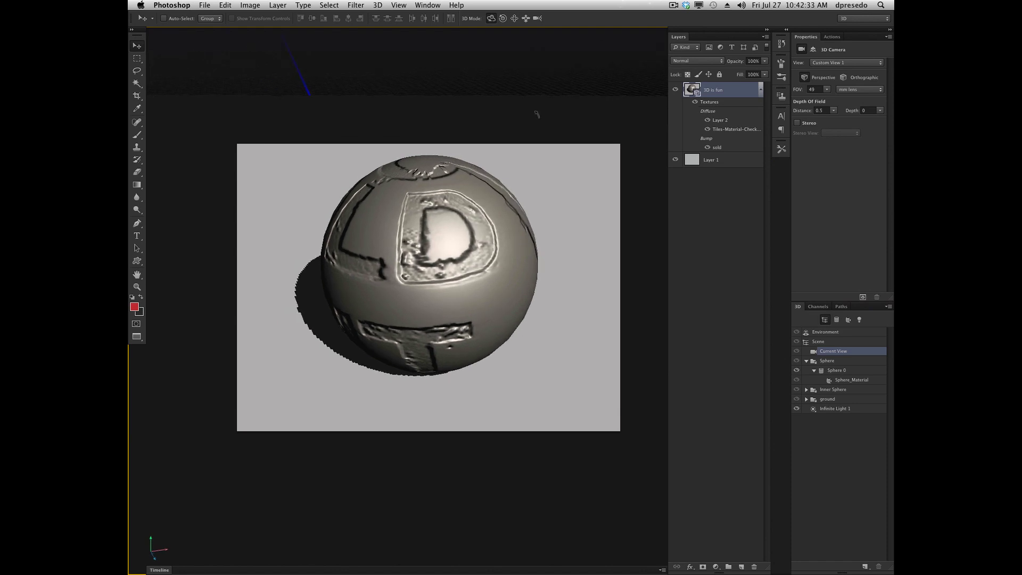
left_click(840, 379)
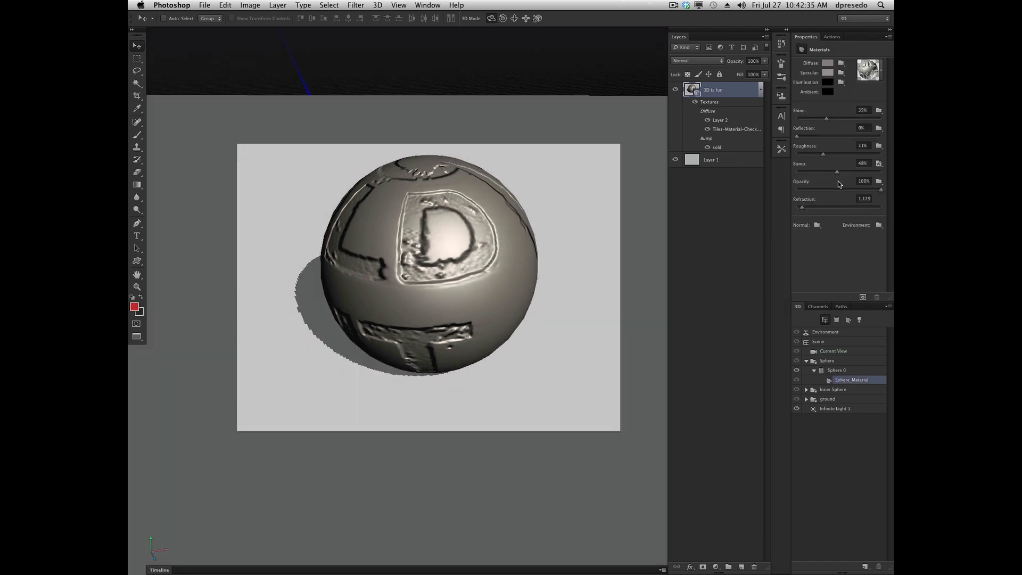
mouse_move(881, 190)
left_mouse_down()
mouse_move(806, 191)
mouse_move(881, 189)
left_mouse_up()
left_click(863, 181)
left_click(558, 143)
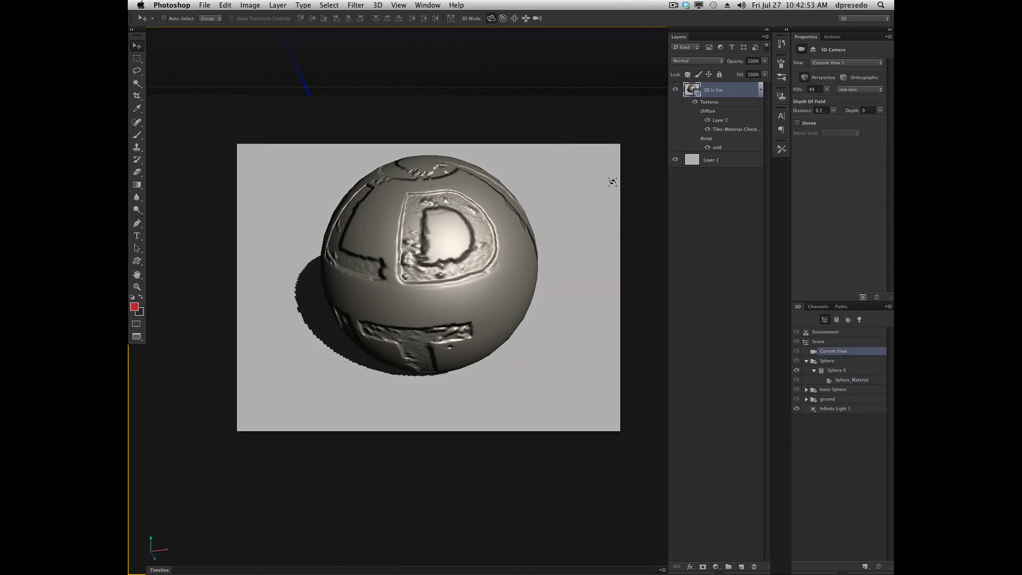
left_click(484, 277)
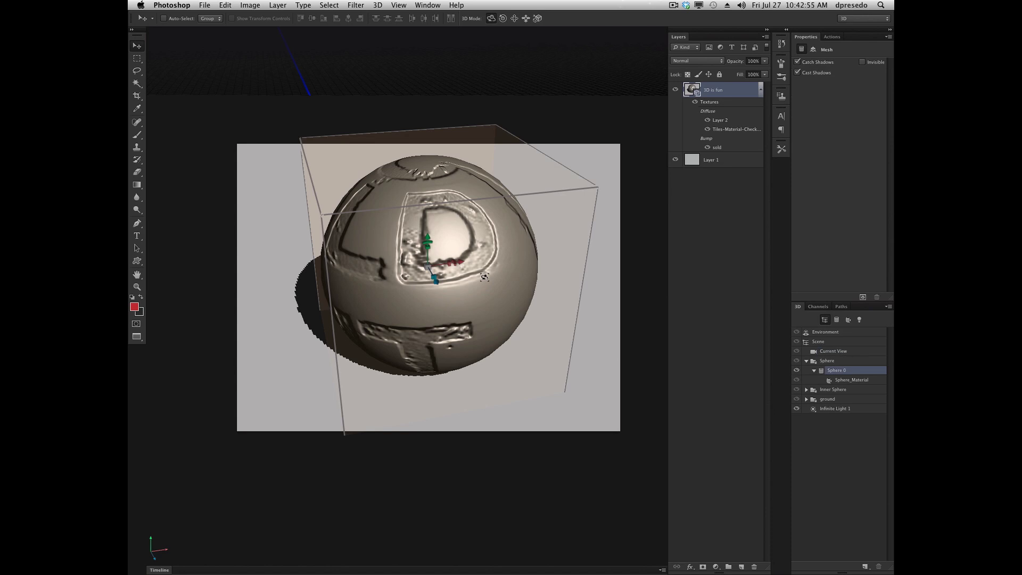
left_click(484, 277)
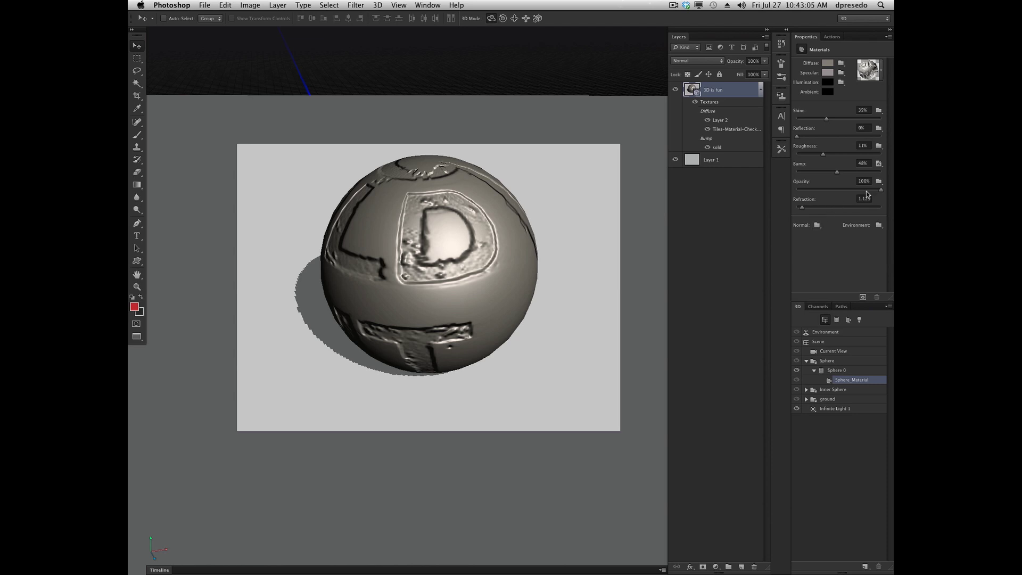
Drop the sphere's Opacity to 19% and set Refraction to 1.000
left_click_drag(879, 193, 812, 189)
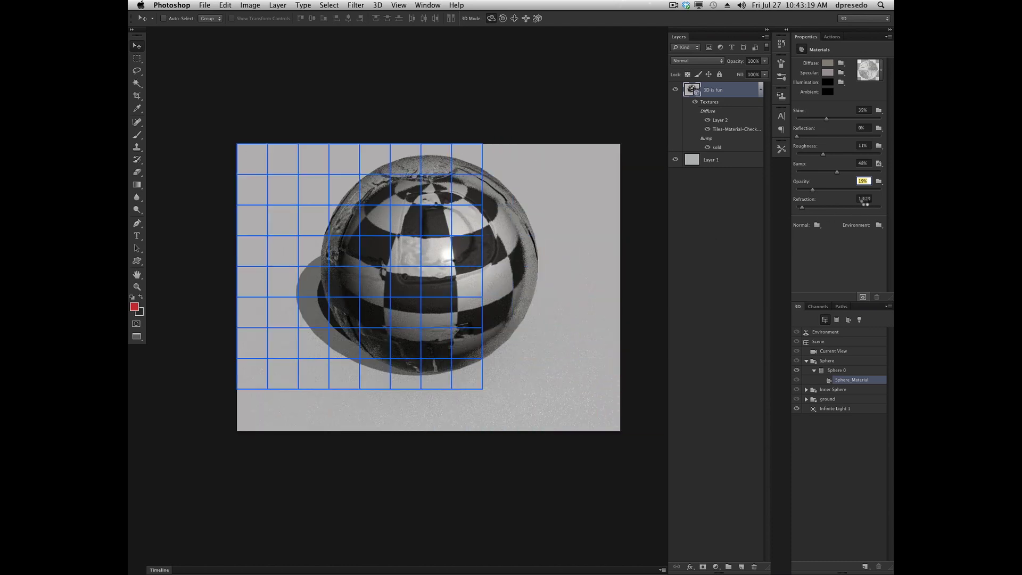
left_click(862, 199)
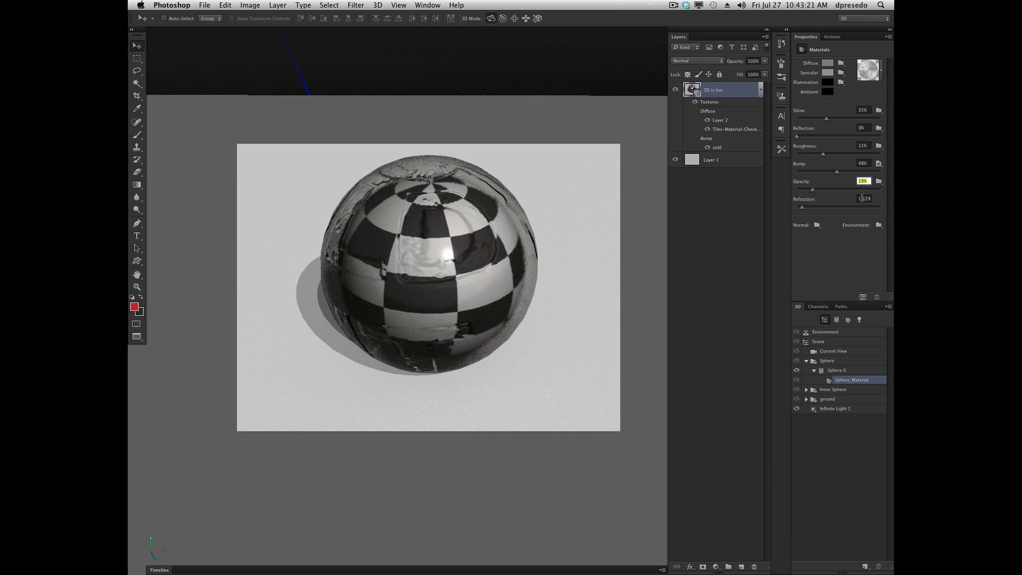
mouse_move(802, 207)
left_mouse_down()
mouse_move(819, 207)
mouse_move(783, 207)
left_mouse_up()
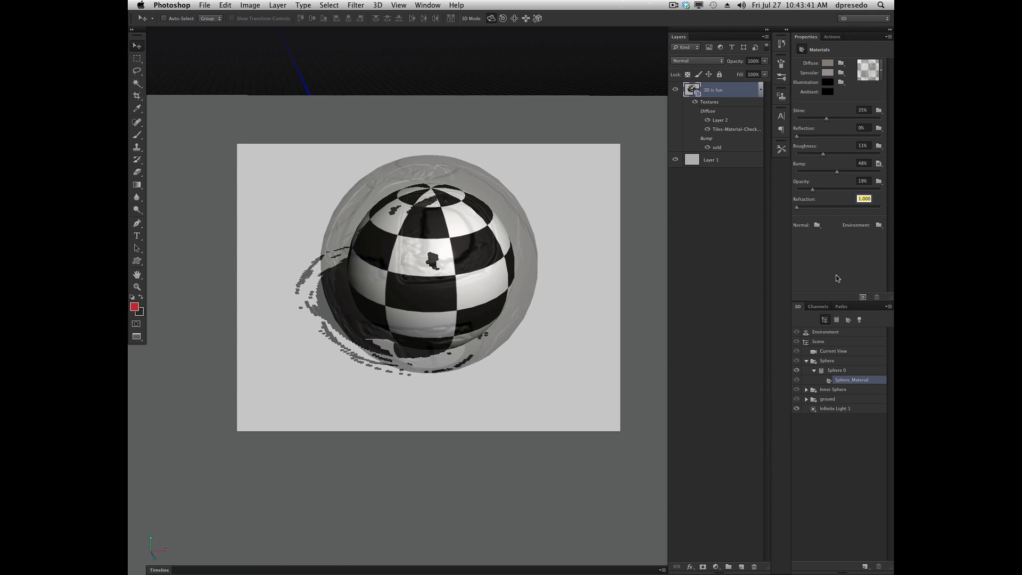
Raise the sphere's Refraction to 1.238 with Opacity back at 100%
left_click_drag(798, 208, 882, 189)
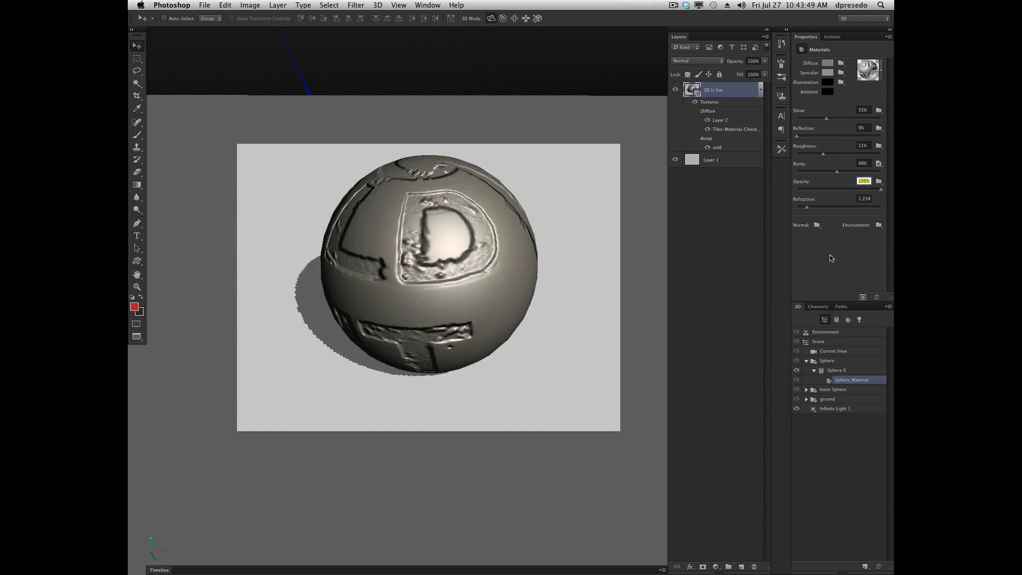